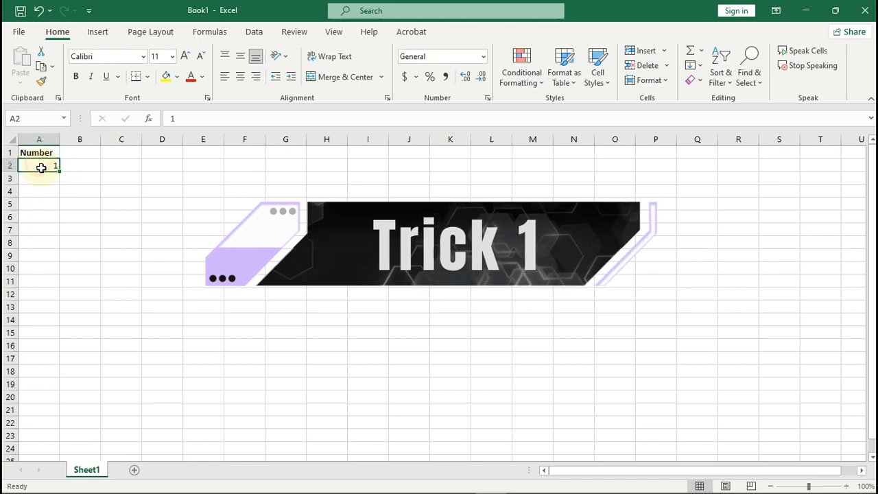
Step: Fill A2:A22 with the series 1 to 21 under the Number header
scroll(26, 392, "down", 4)
scroll(33, 411, "up", 4)
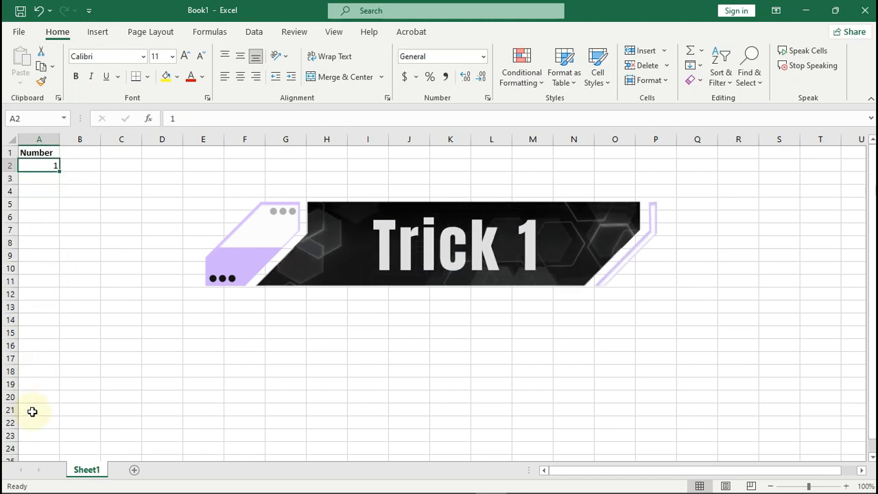
left_click_drag(59, 172, 56, 428)
left_click(72, 437)
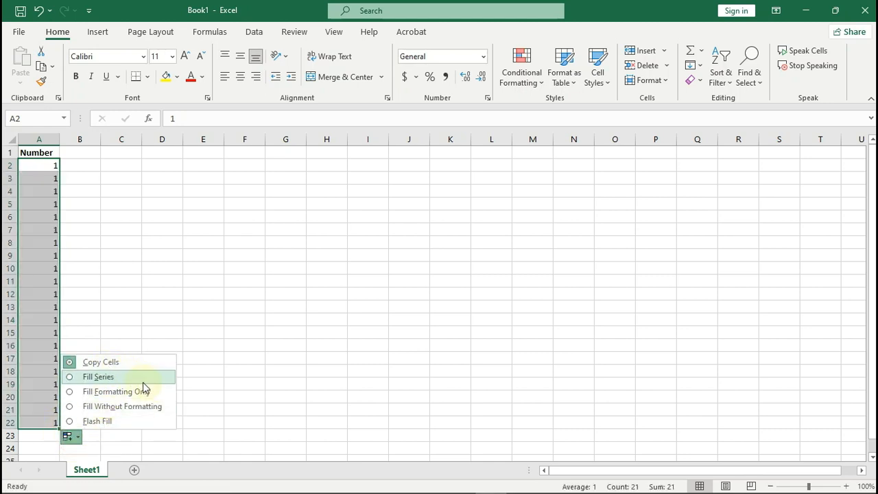
left_click(98, 376)
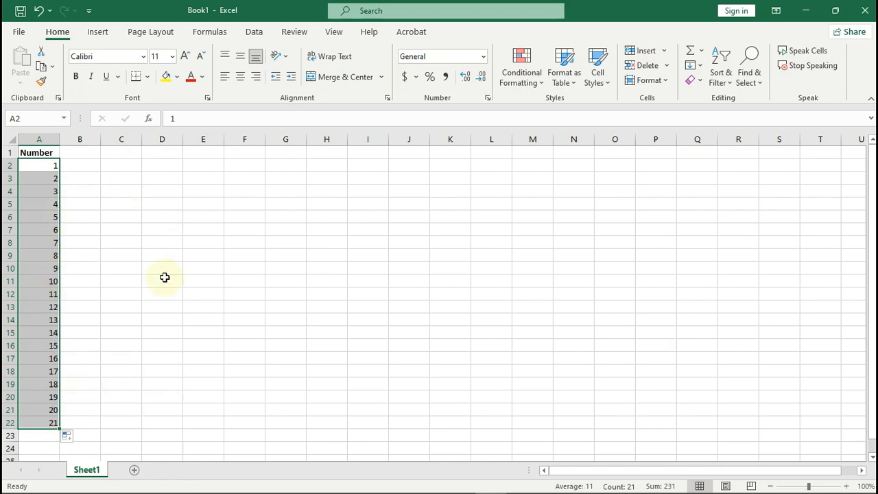
Step: Enter the 21 names down column B under the Name header
left_click(96, 268)
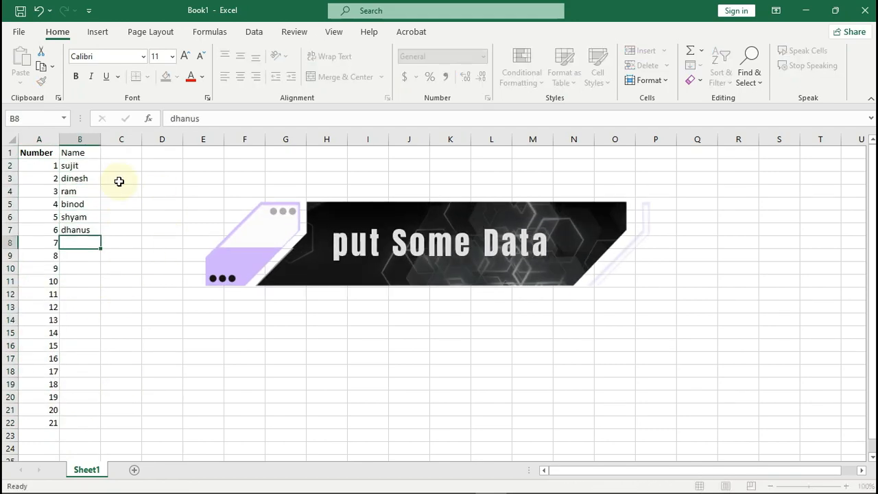
type("ram charna gopi rrr doli bill gate raju gobinda naresh sanju ranvir animal ")
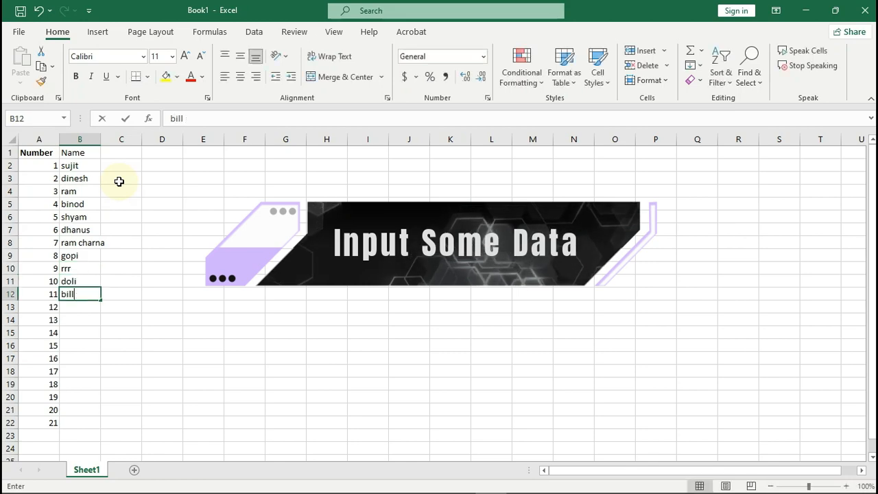
type("dog rajesh fun holi")
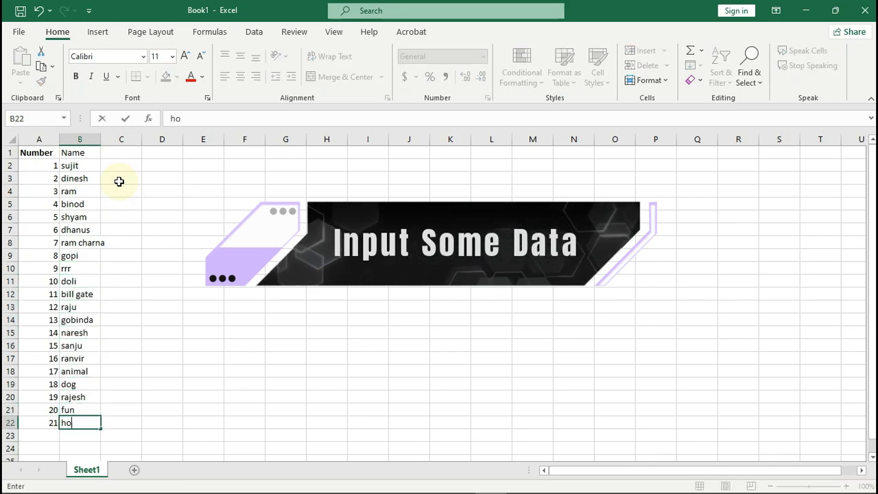
left_click(92, 170)
left_click(111, 320)
Step: Add a second Number header in C1 with scores 40, 80, 60 through 64 for each name
left_click(137, 152)
type("Number")
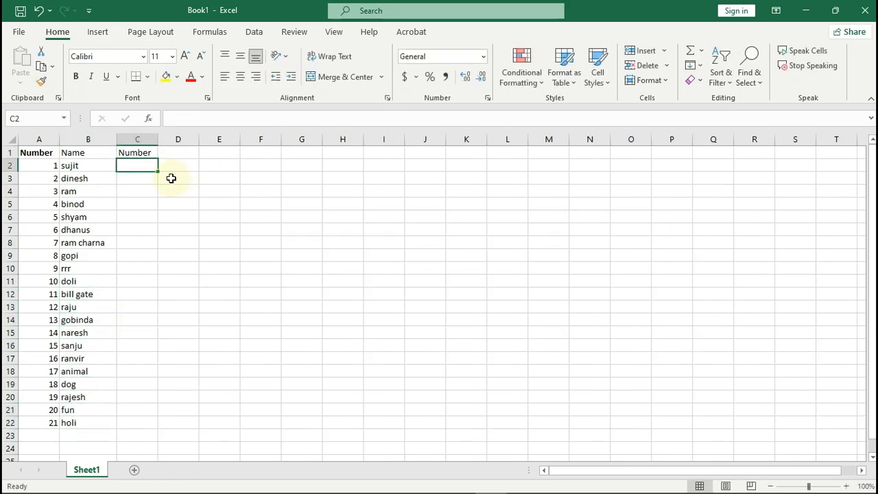
type(" 40 80 60 90 70 33 56 78 90 86 59 140 20 340 75 68 72 73 94 87 64")
key("Return")
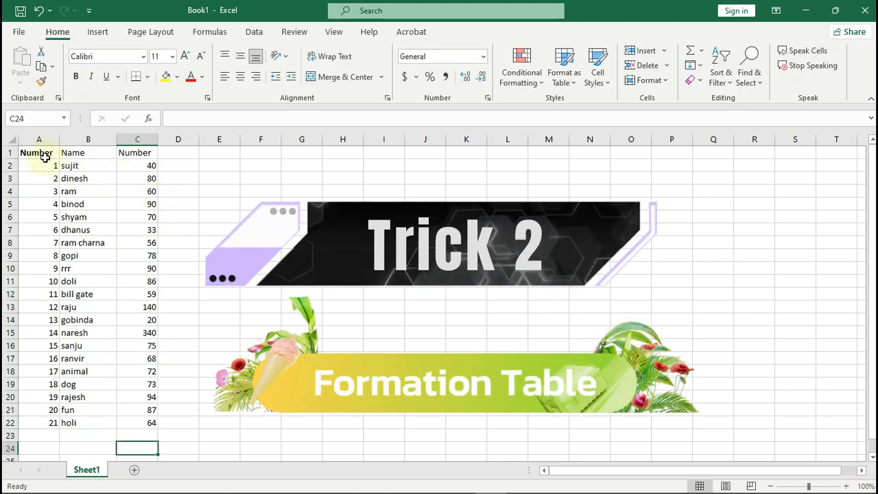
Step: Apply All Borders to the whole table A1:C22
left_click_drag(44, 154, 155, 425)
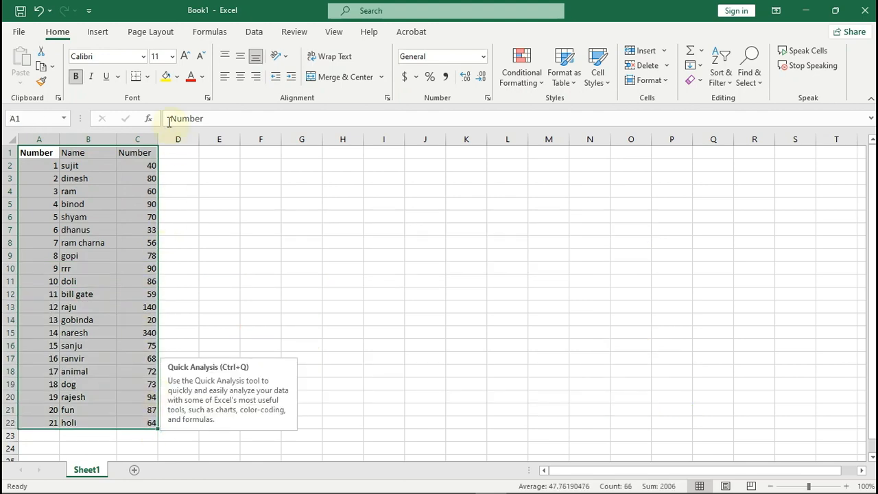
left_click(147, 76)
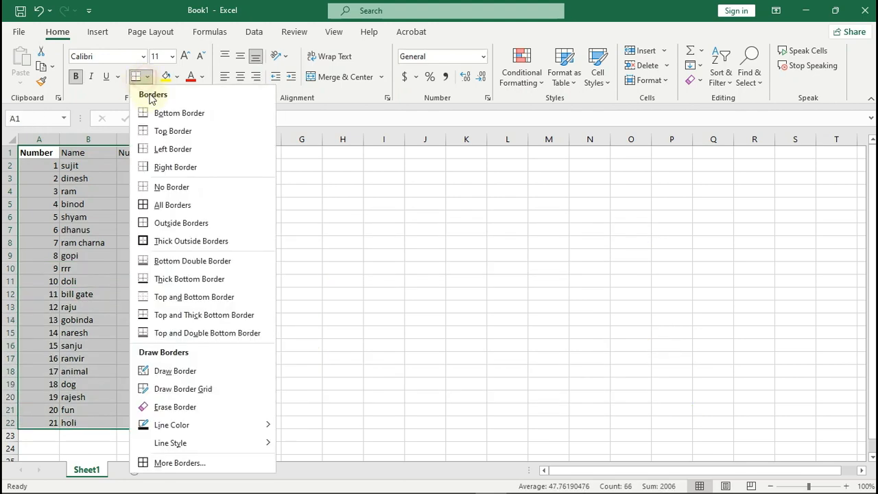
left_click(180, 205)
left_click(205, 191)
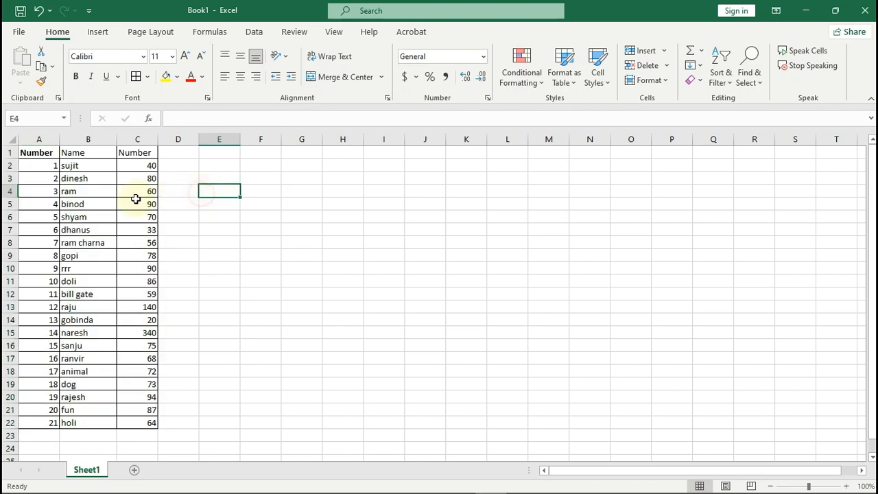
Step: Fill the header row A1:C1 with green
left_click_drag(35, 152, 127, 152)
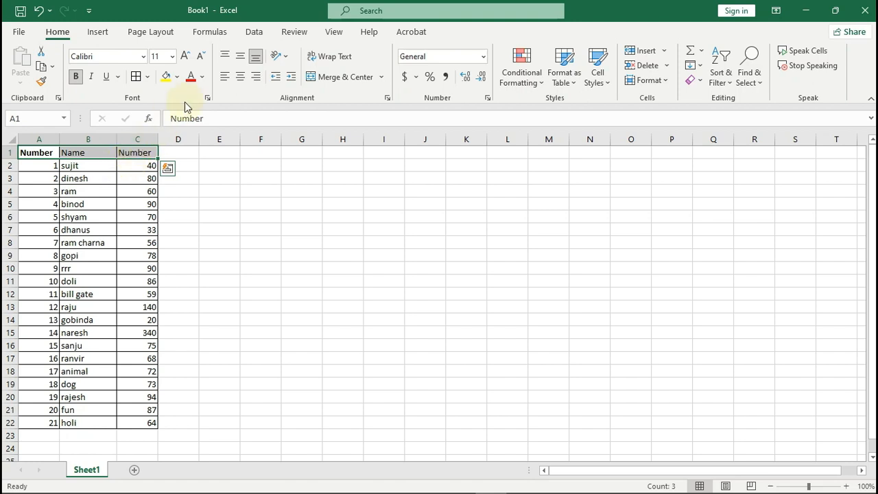
left_click(176, 77)
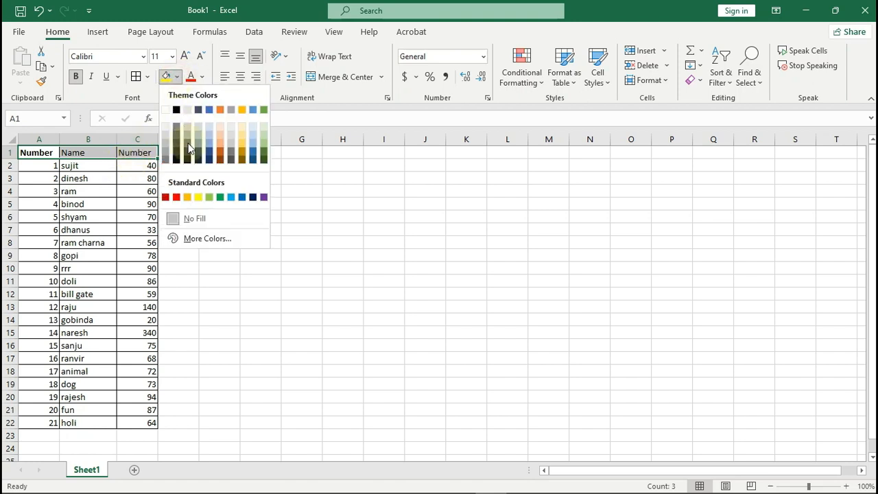
left_click(220, 198)
left_click(205, 194)
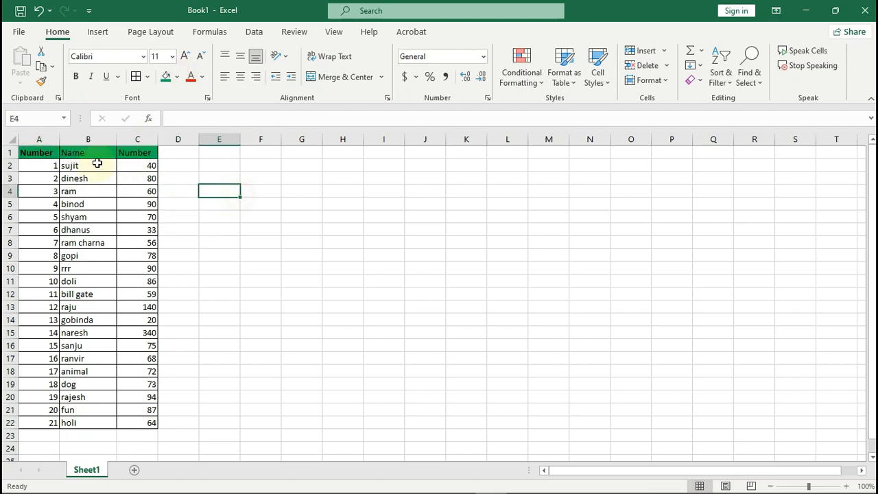
Step: Fill the data rows A2:C22 with orange
left_click_drag(44, 169, 143, 420)
left_click(176, 77)
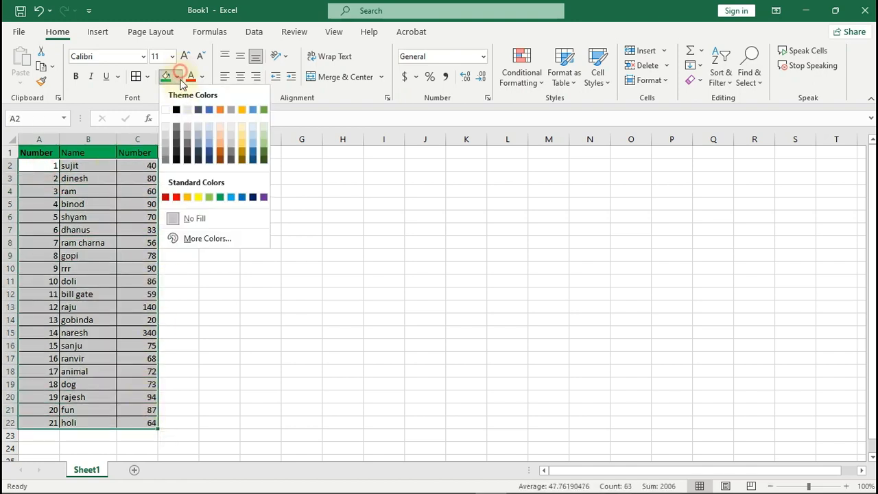
left_click(221, 145)
left_click(219, 243)
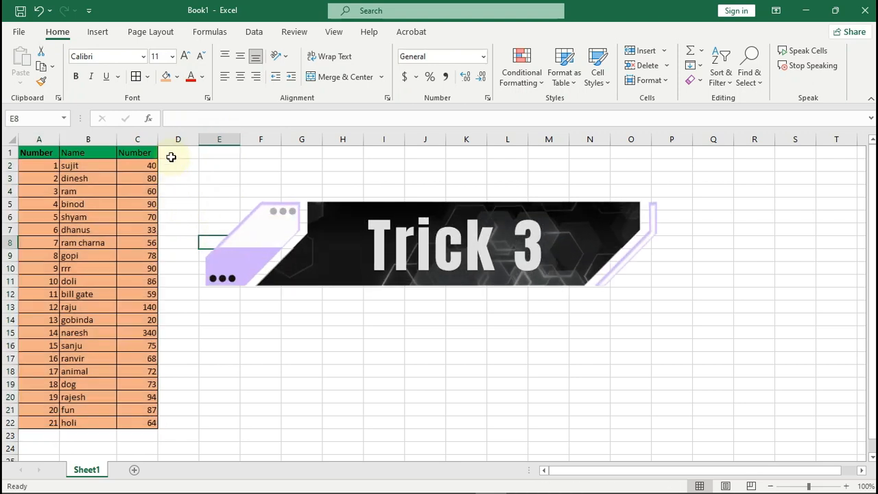
Step: Enter the header Alphbet in D1 and the formula =CHAR(64+ROW(A1)) in D2
left_click(175, 152)
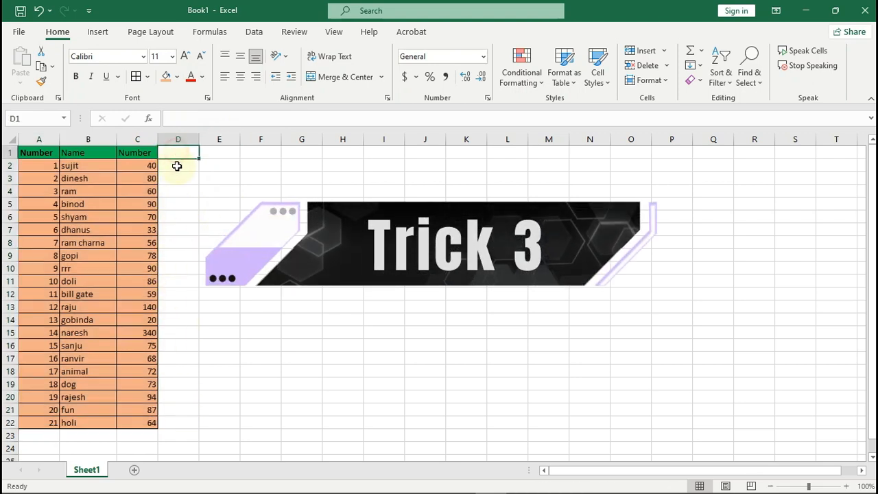
type("Alphbet")
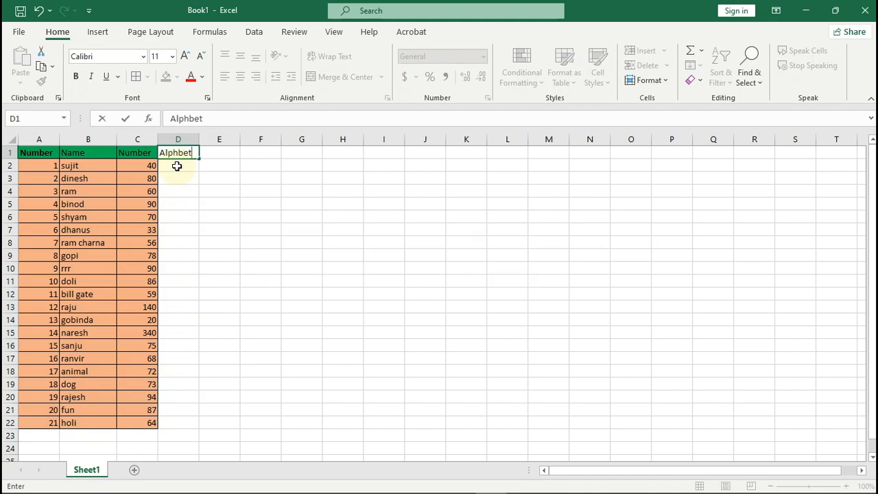
key("Return")
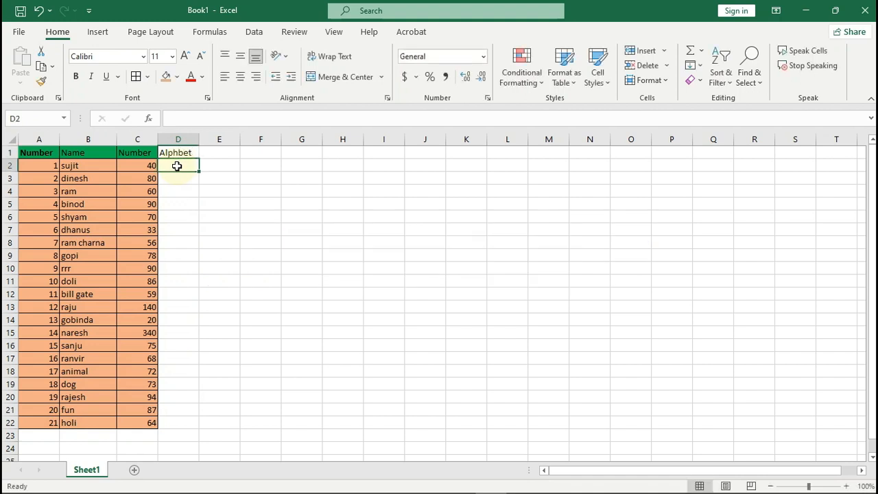
type("+")
type("=cha")
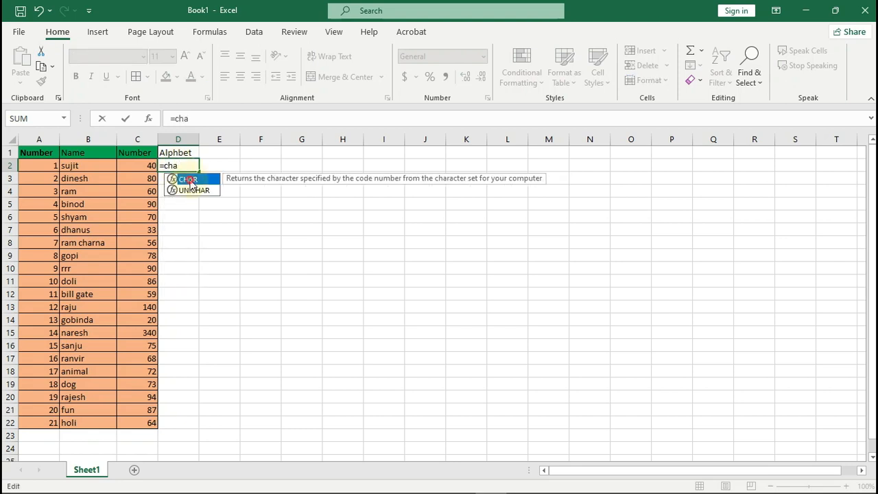
double_click(189, 180)
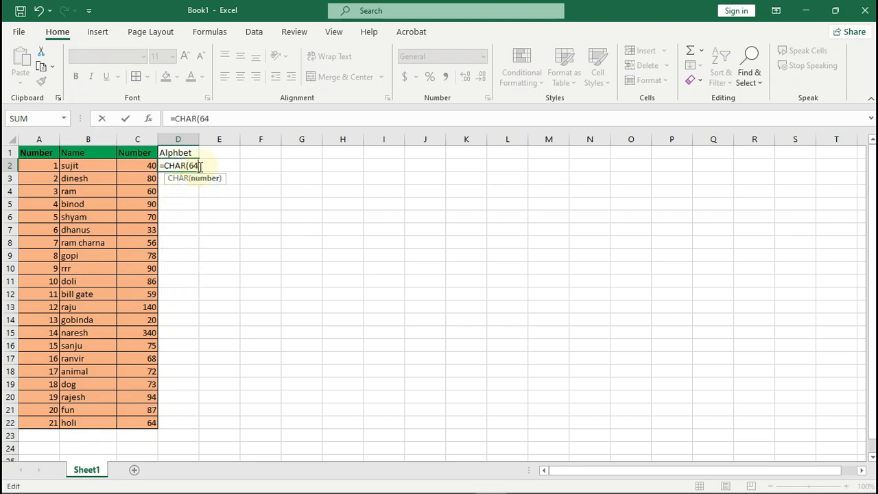
type("64+ro")
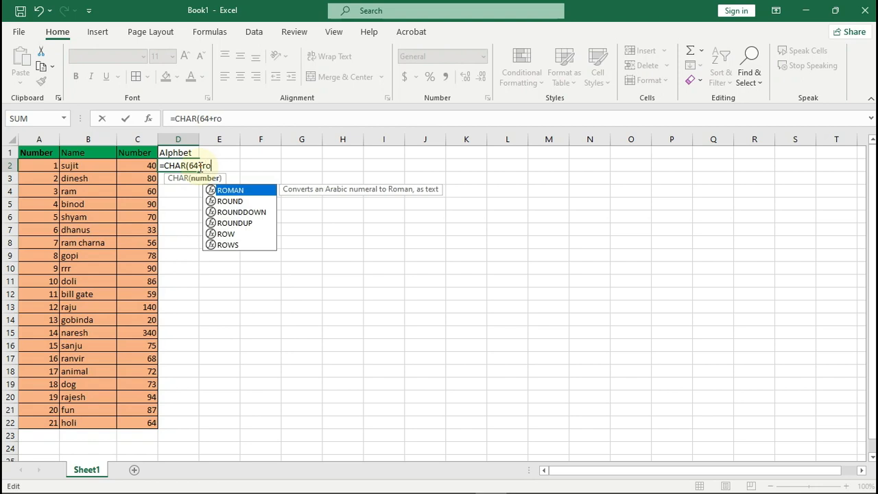
double_click(237, 234)
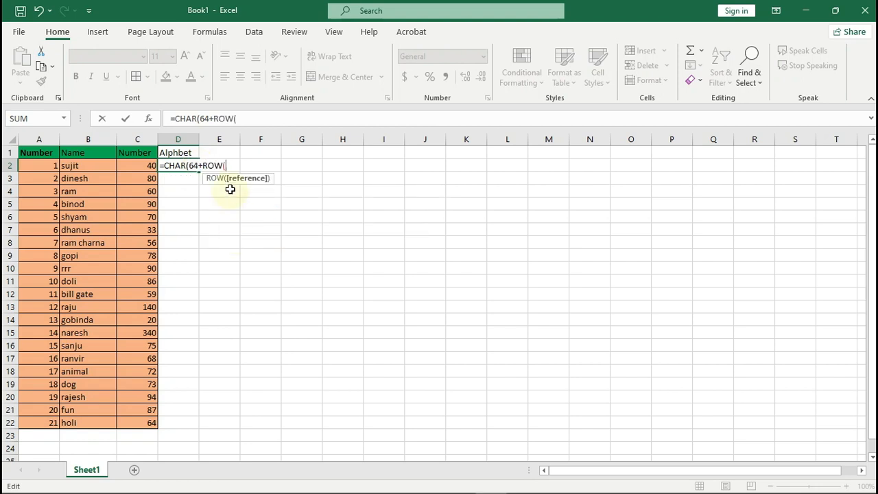
type("A")
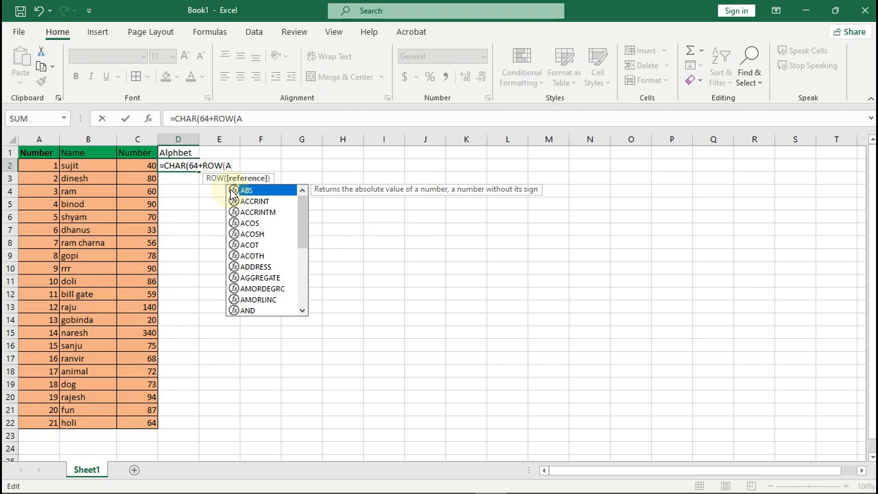
type("))")
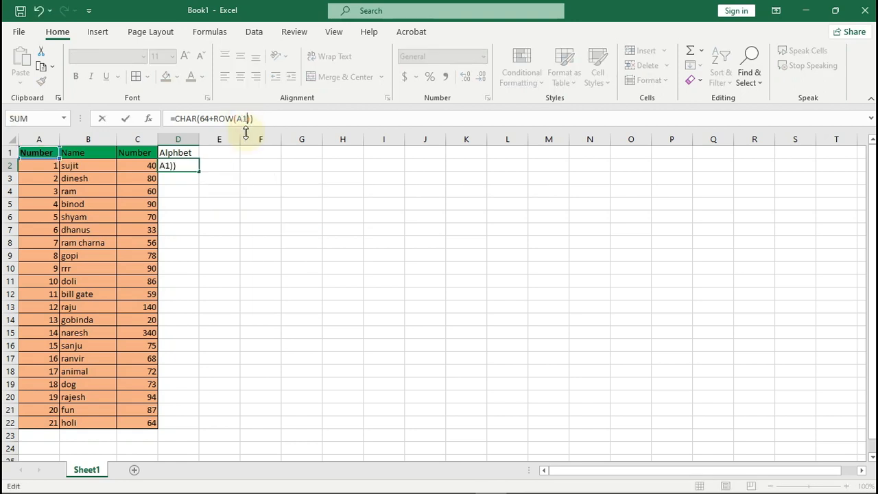
key("Return")
Step: Fill the CHAR formula from D2 down to D22 so it shows letters A to U
left_click(186, 167)
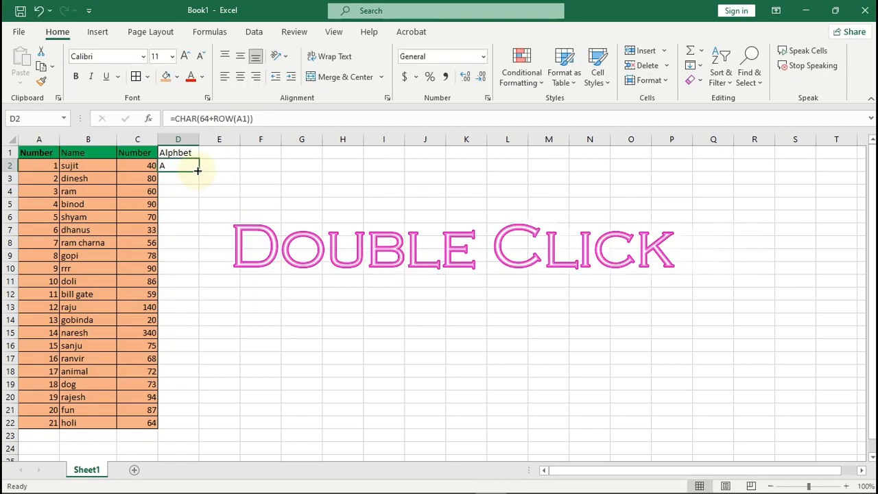
double_click(199, 171)
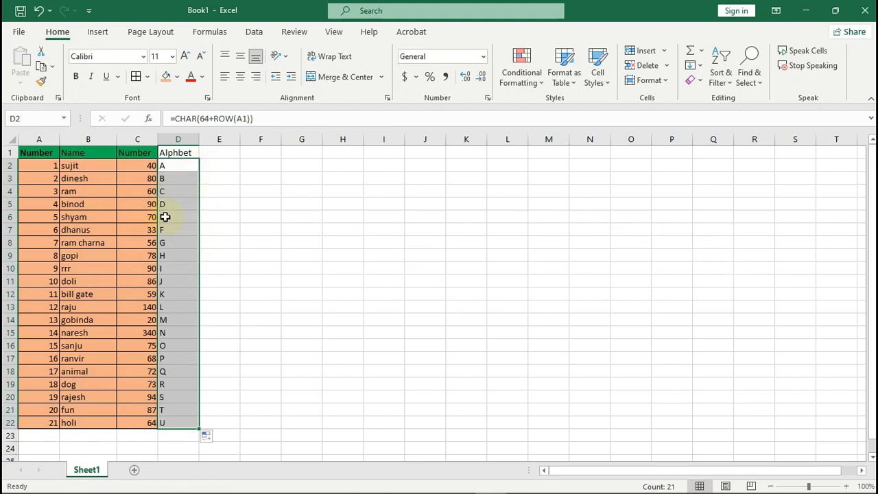
left_click(218, 306)
left_click(176, 165)
left_click(174, 331)
left_click(182, 171)
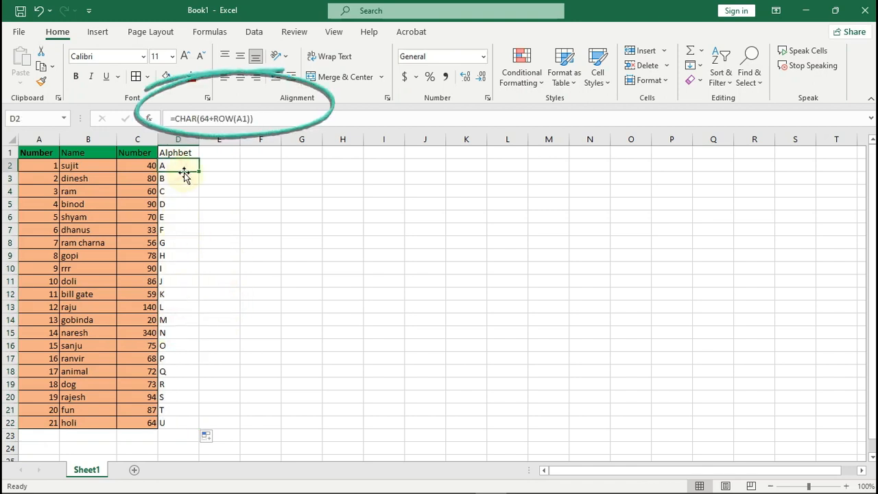
key("ctrl+z")
left_click_drag(197, 171, 187, 425)
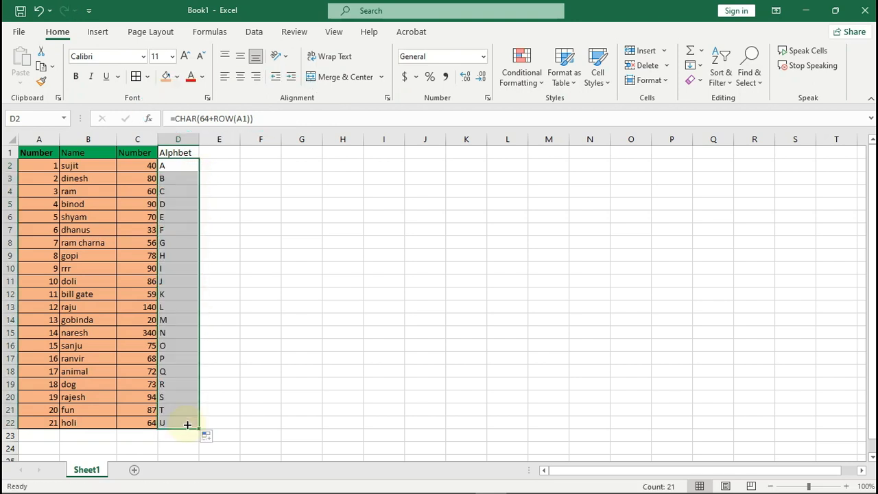
left_click(215, 360)
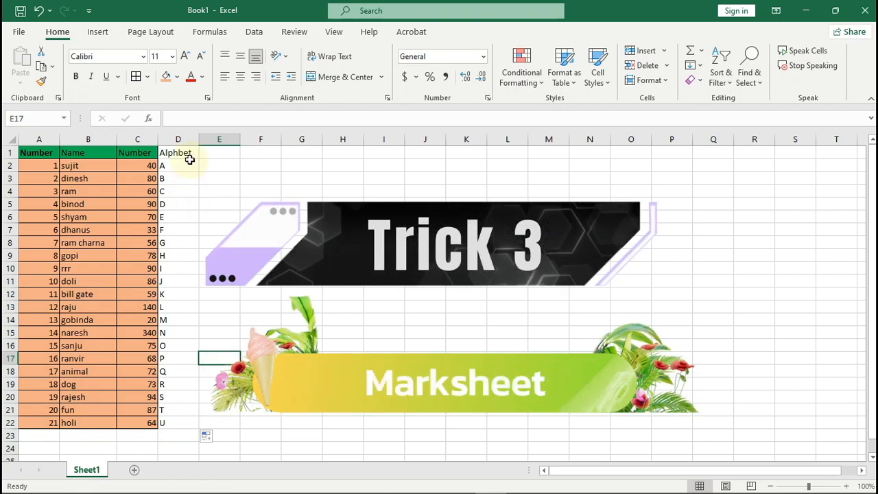
left_click(218, 156)
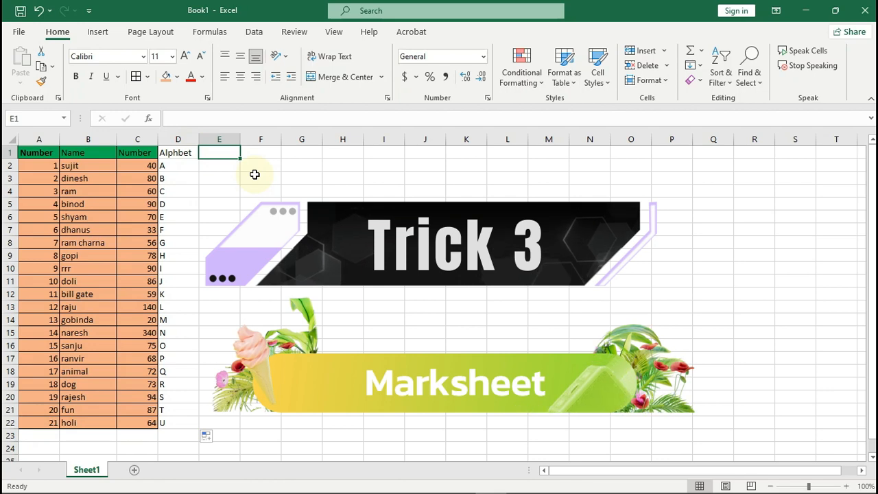
Step: Head E1 with Pass/Fail and start an IF formula in E2 referencing C2, dismissing the error
type("Pass/Fail")
key("Return")
type("=")
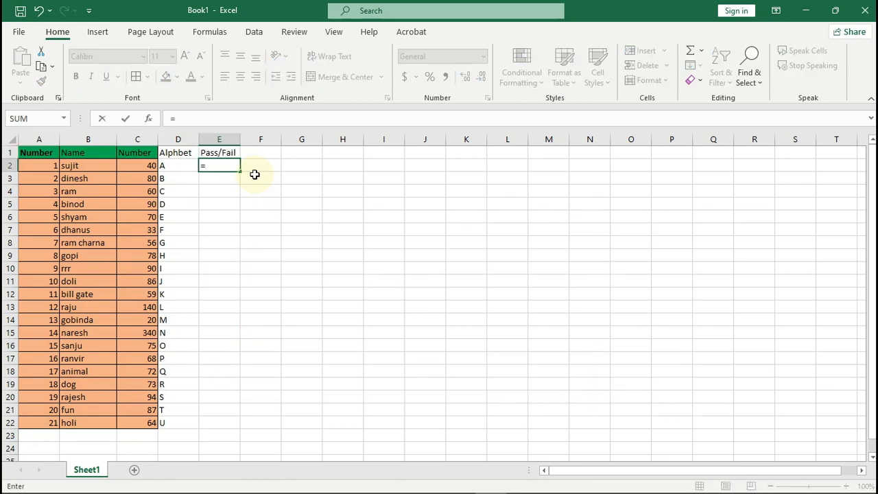
type("if")
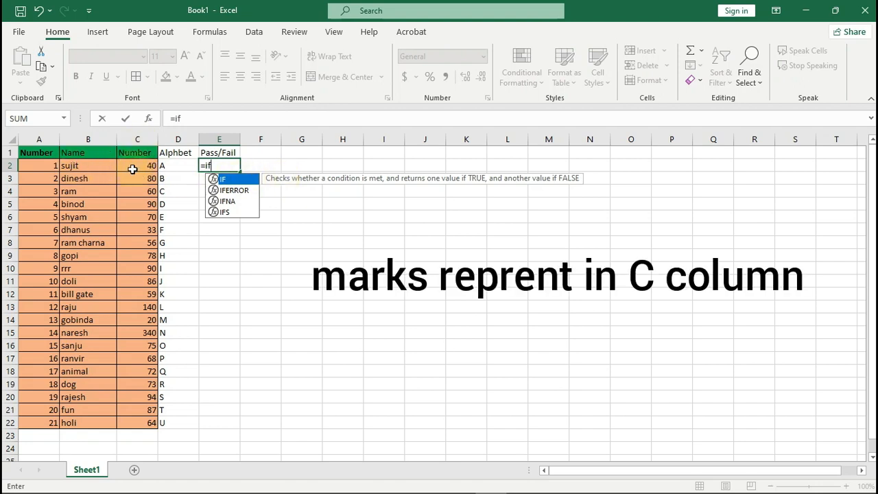
key("Tab")
type("c")
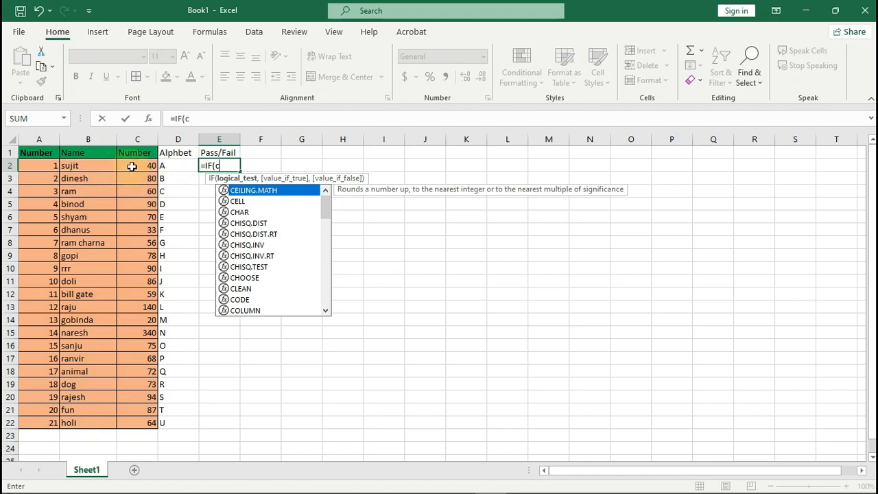
type("2")
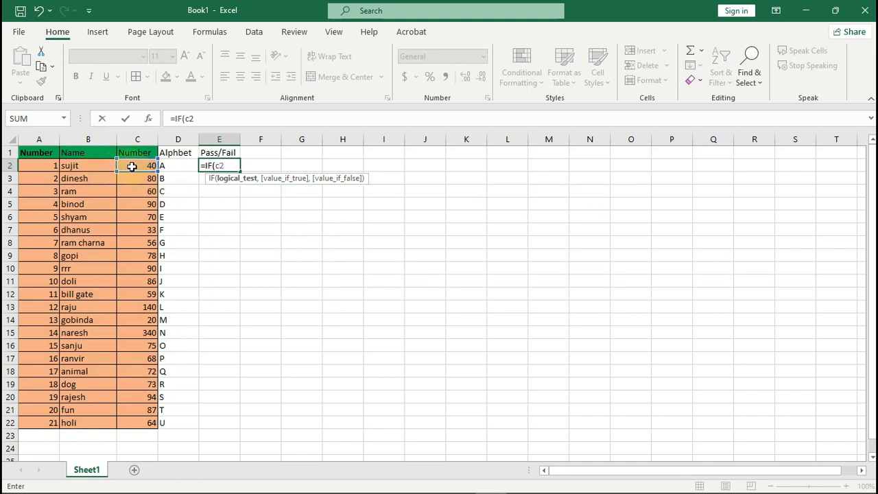
left_click(132, 166)
left_click(417, 320)
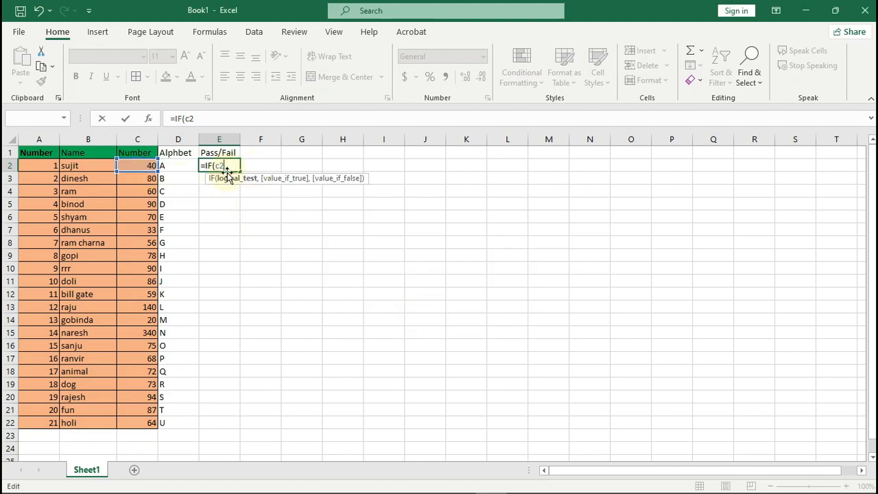
Step: Complete E2 as =IF(C2>=70,"pass","fail"), which shows fail for the score of 40
key("BackSpace")
left_click(141, 166)
type(">=70")
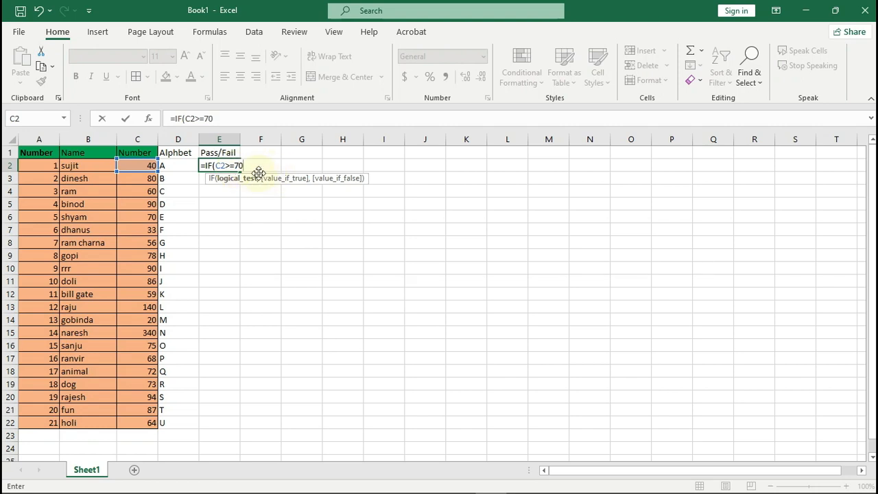
type(",\"pass")
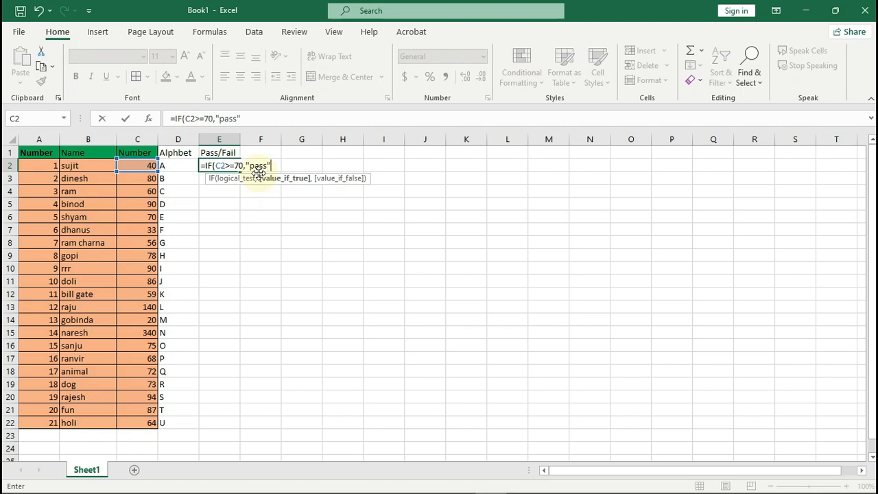
type("\",")
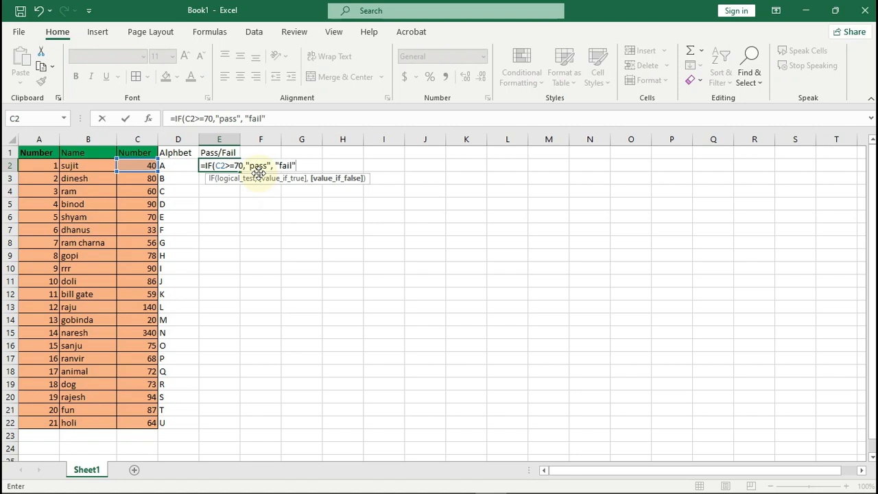
type("\"fail\")")
key("Return")
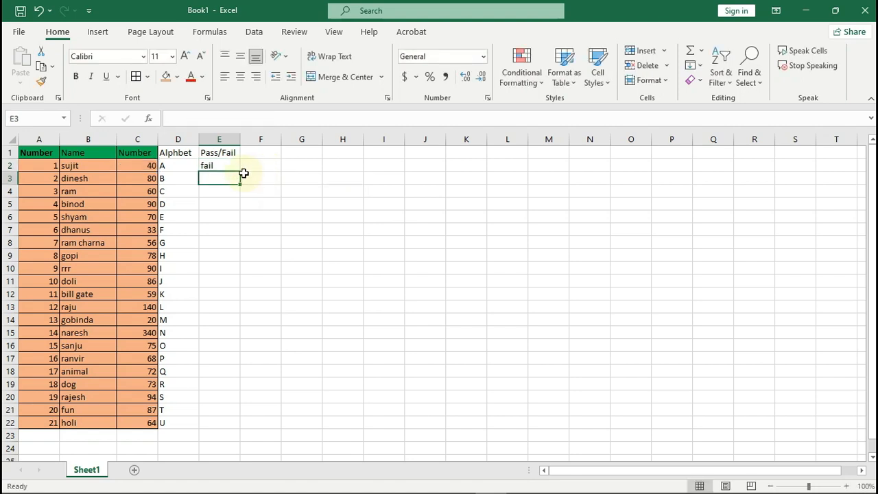
Step: Copy the E2 pass/fail formula down to E22 and check the result in E3
left_click(230, 168)
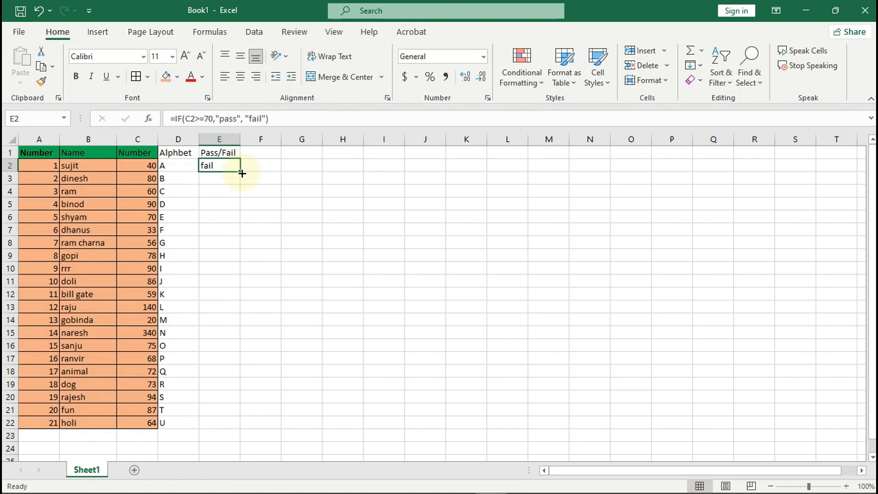
left_click_drag(239, 170, 230, 425)
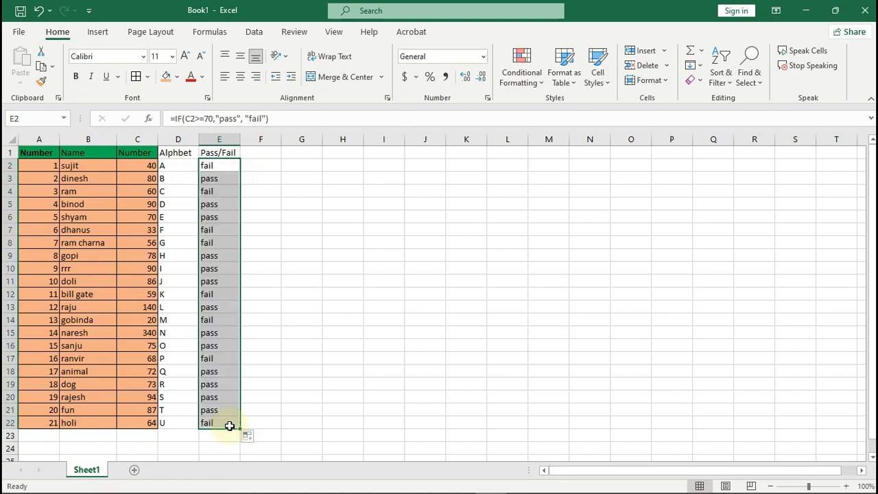
left_click(225, 178)
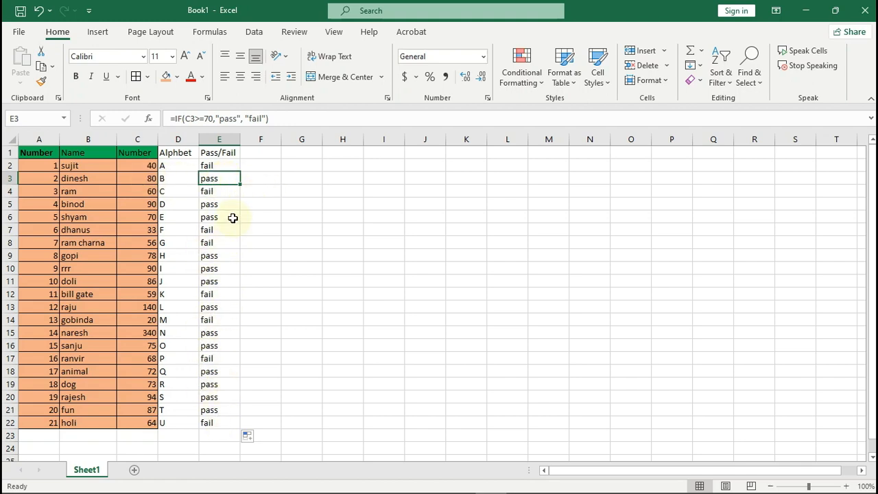
key("Up")
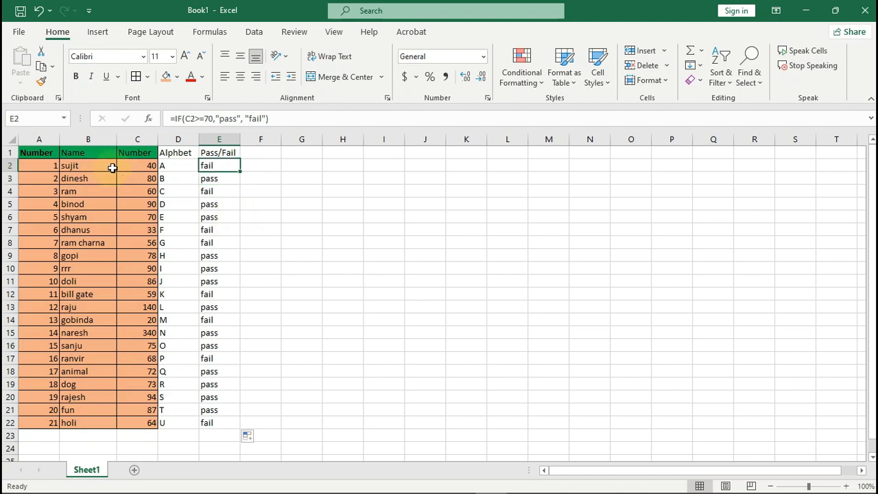
Step: Hide columns C through E
left_click_drag(137, 137, 226, 140)
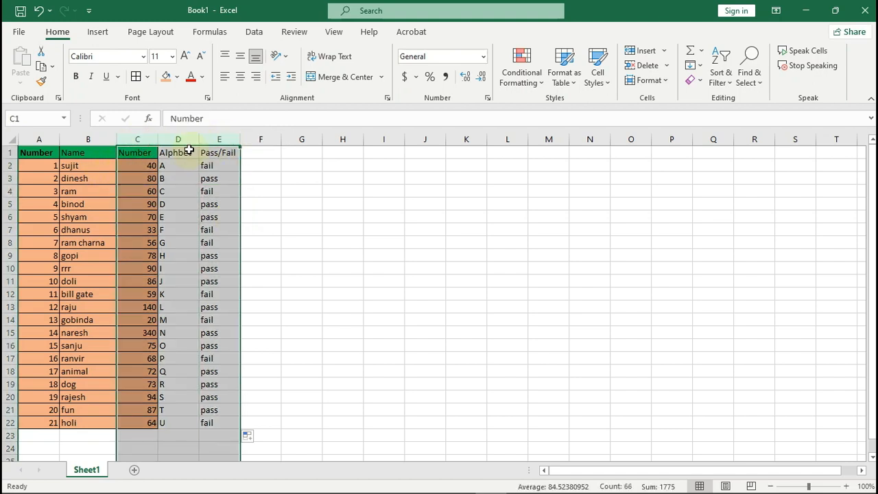
right_click(190, 144)
left_click(235, 343)
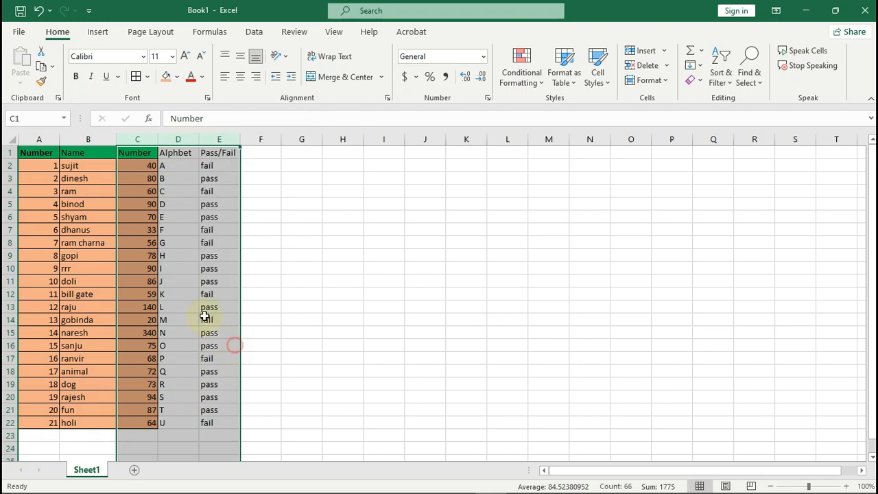
left_click(137, 204)
left_click(125, 168)
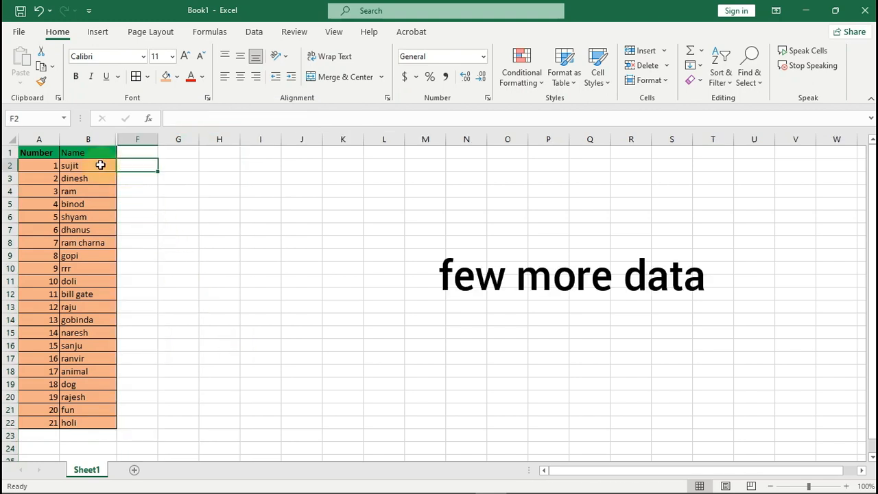
Step: Extend the names in B2:B6 into full names and autofit column B
double_click(99, 166)
key("Return")
double_click(109, 179)
double_click(106, 192)
type("dhanu")
double_click(103, 204)
type("koi")
double_click(106, 217)
type("bhan")
double_click(116, 139)
Step: Type the headers first name, second and third into F1:H1
left_click(164, 167)
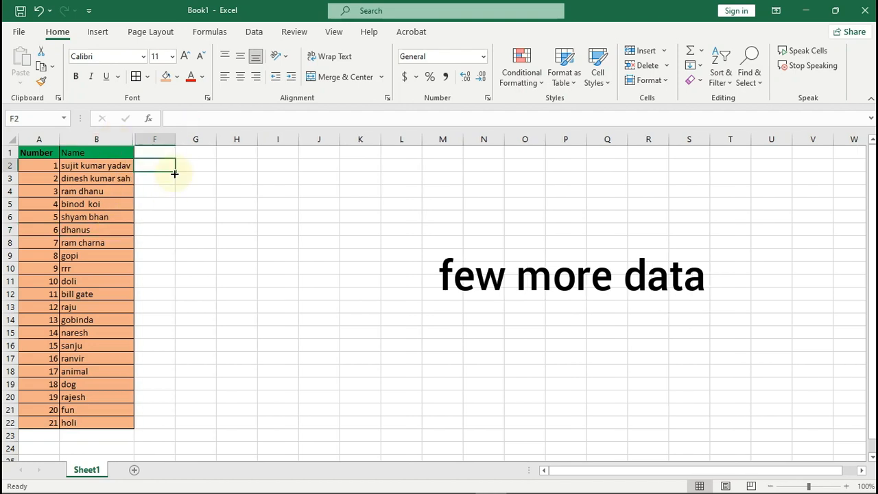
left_click_drag(163, 159, 162, 155)
type("first name")
key("Right")
type("second")
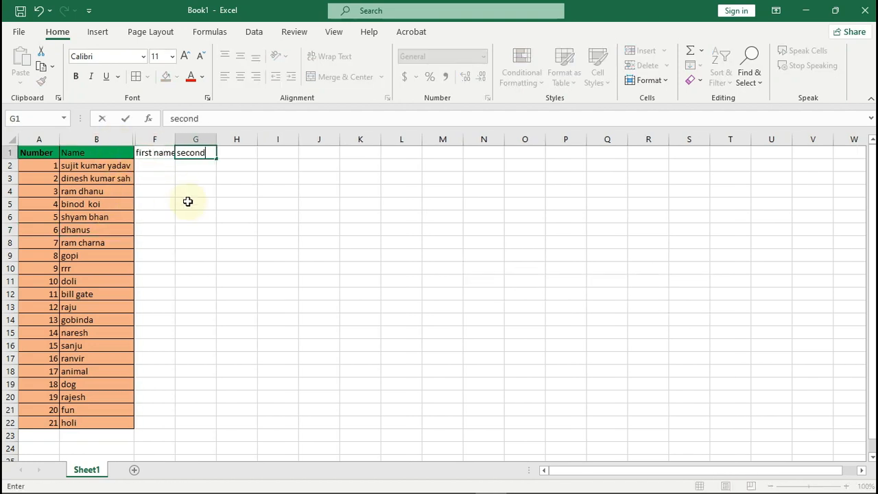
key("Right")
type("third")
key("Return")
Step: Autofit column F and shade the new header cells light blue
double_click(176, 140)
left_click_drag(100, 152, 240, 152)
left_click(177, 77)
left_click(238, 199)
left_click(145, 167)
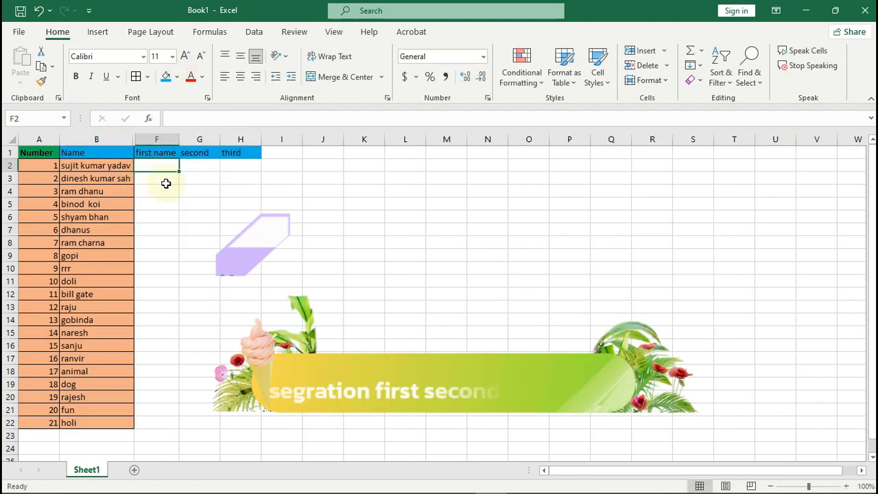
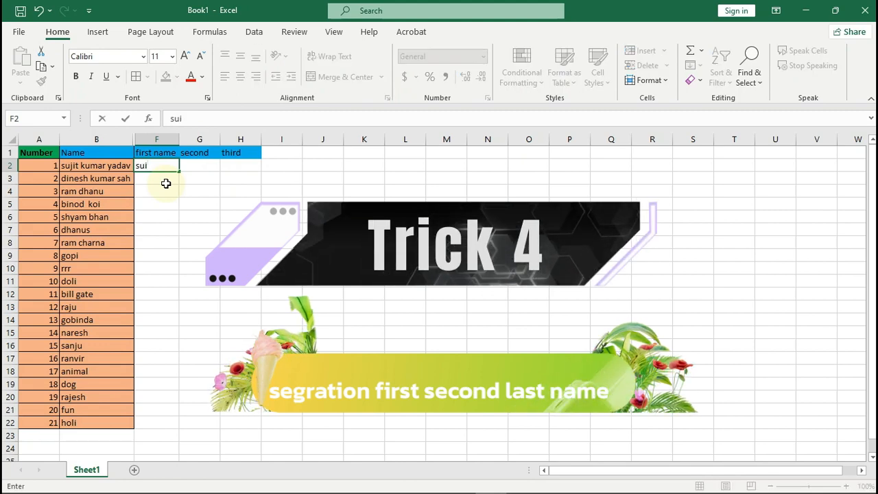
Step: Type the first full name's three parts into F2, G2 and H2 respectively
key("Tab")
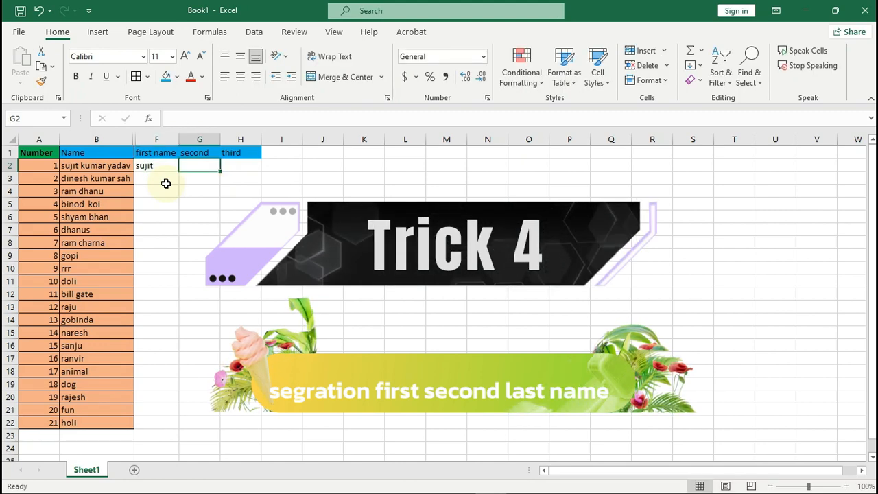
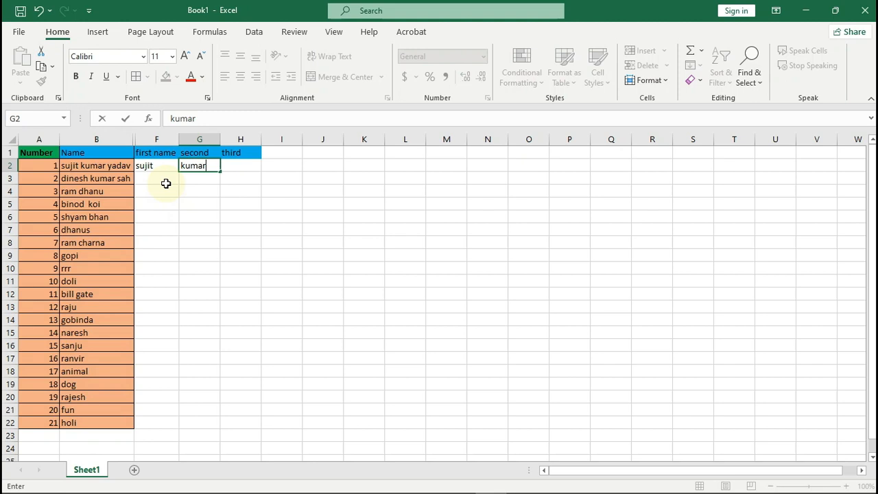
key("Tab")
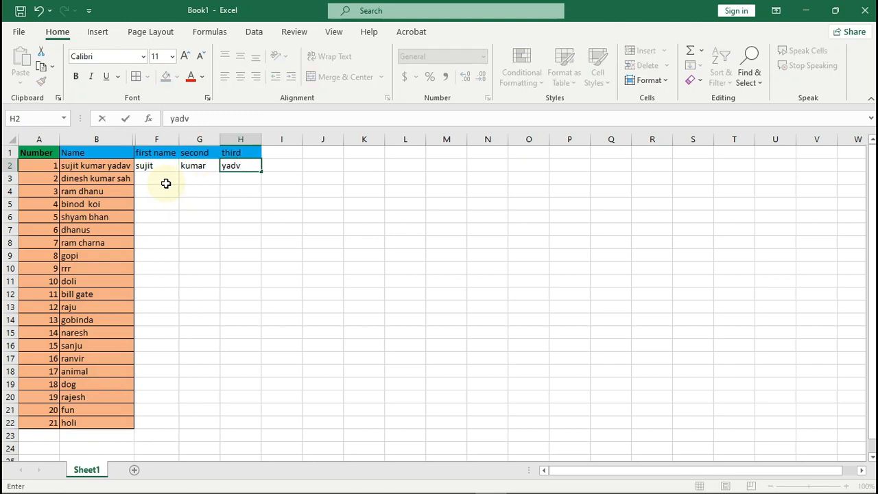
key("Return")
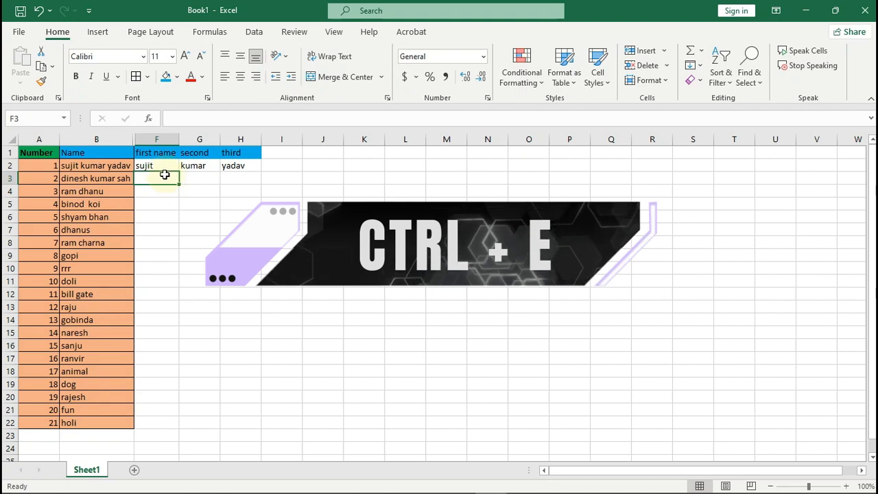
Step: Flash Fill first, second and third names down columns F, G and H through row 22
key("ctrl+e")
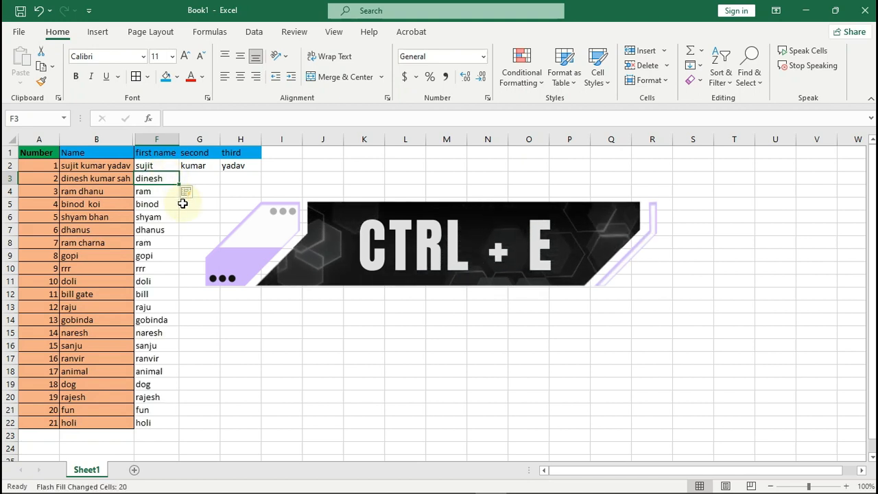
left_click(200, 177)
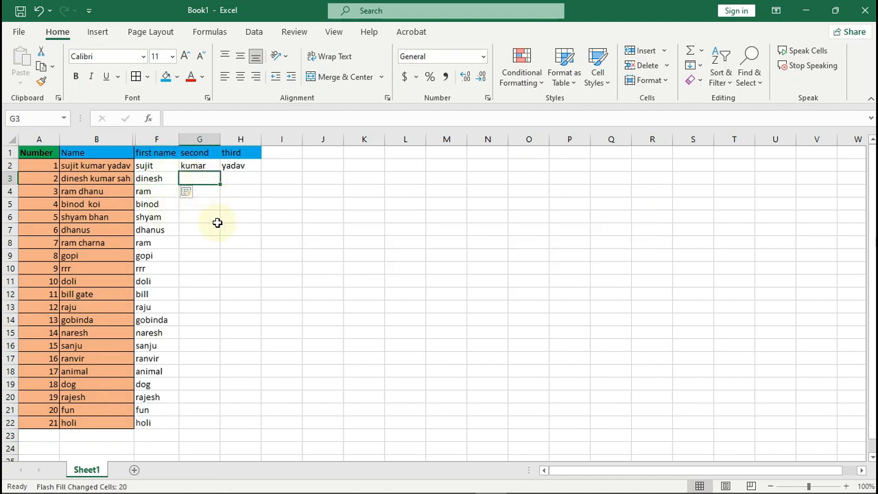
key("ctrl+e")
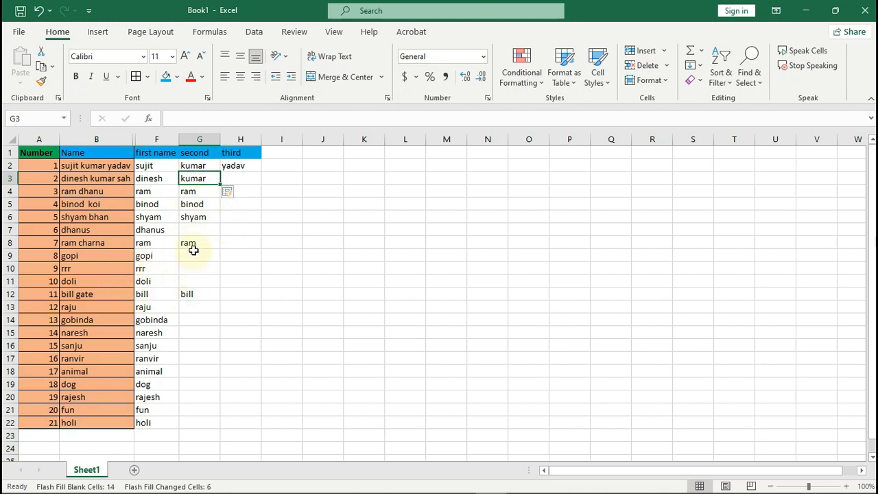
left_click(240, 178)
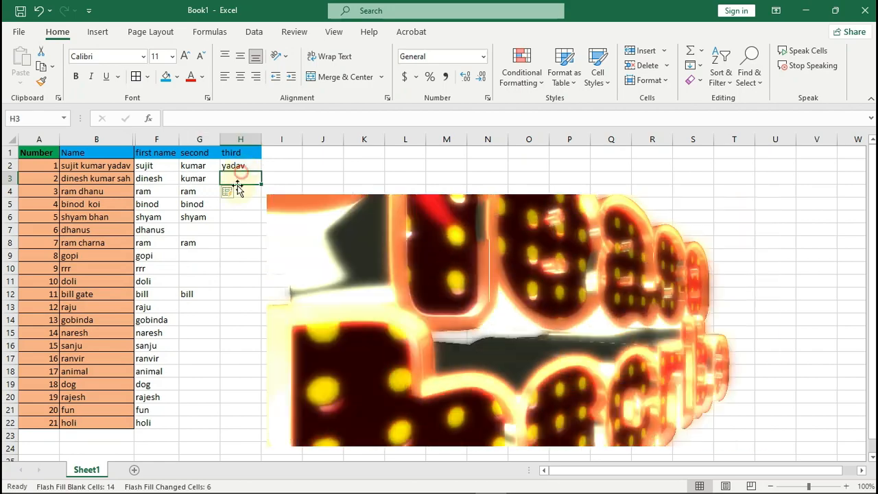
key("ctrl+e")
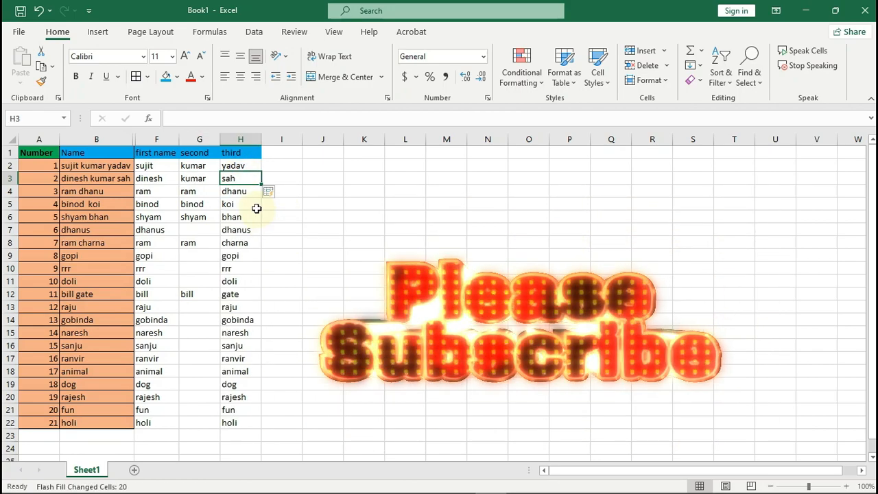